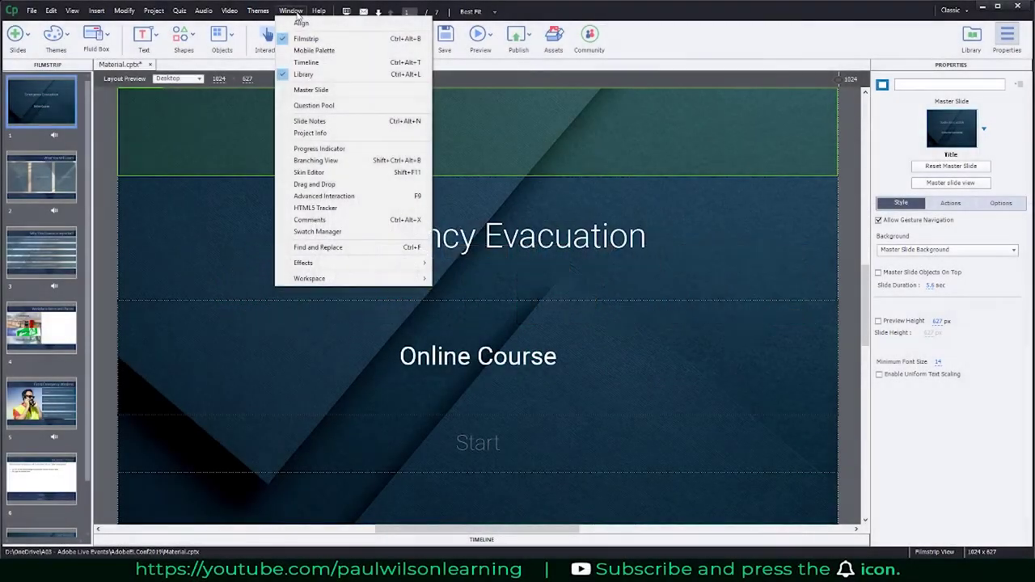
# Step: Show the slide notes in an enlarged area and open speech management for slide 1
pyautogui.click(338, 125)
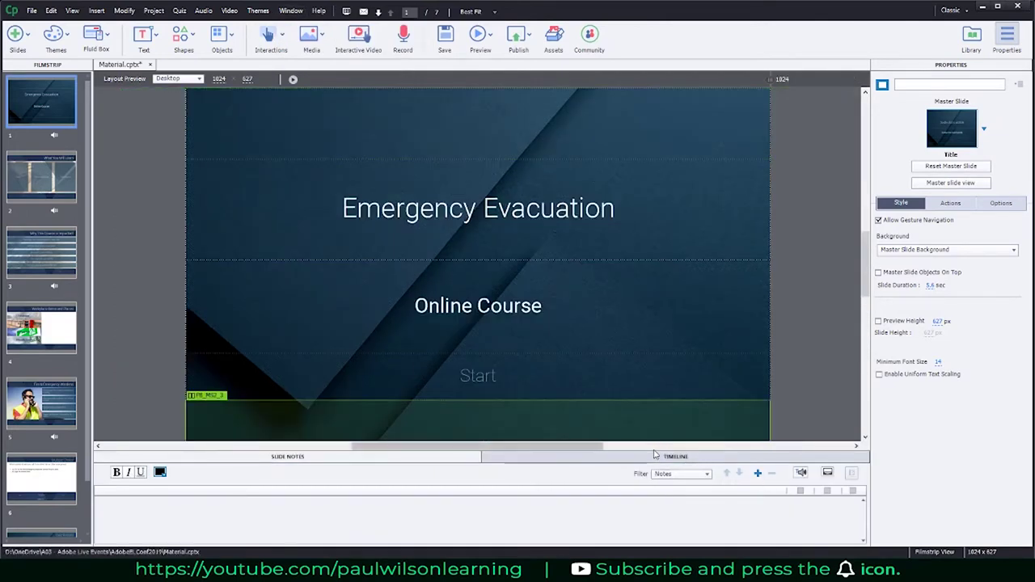
pyautogui.moveTo(653, 450); pyautogui.dragTo(659, 238)
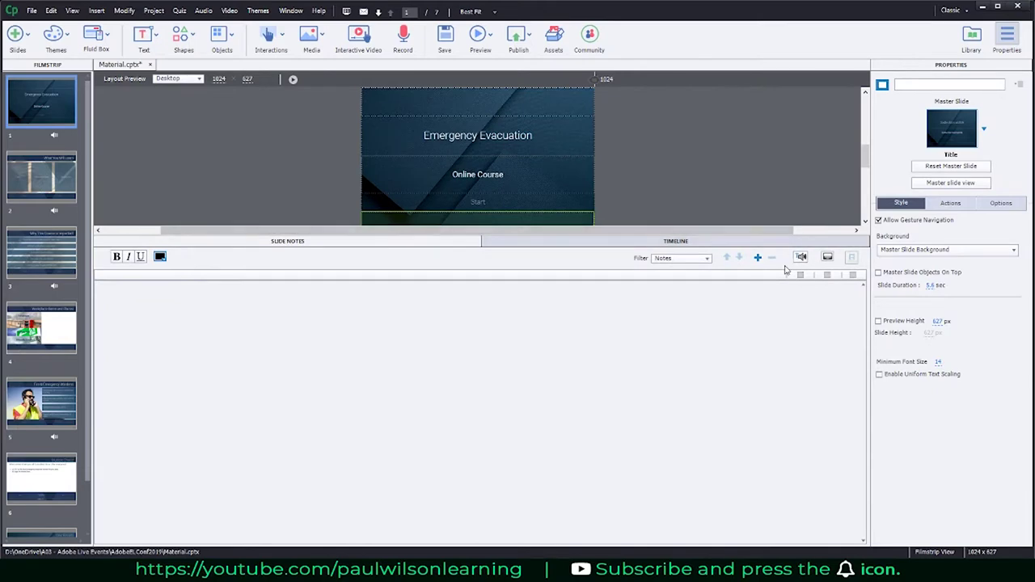
pyautogui.click(801, 257)
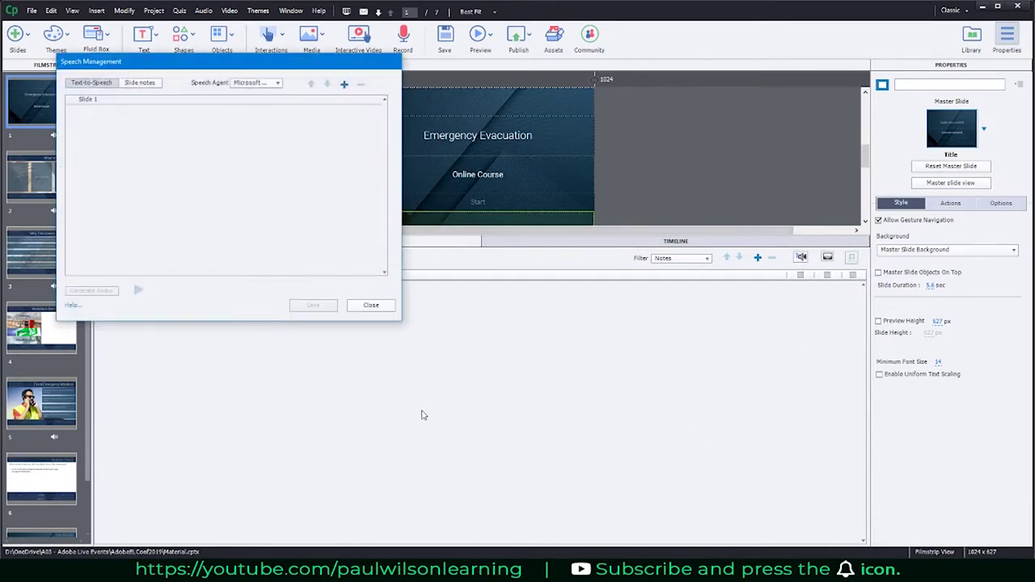
pyautogui.moveTo(221, 67); pyautogui.dragTo(308, 86)
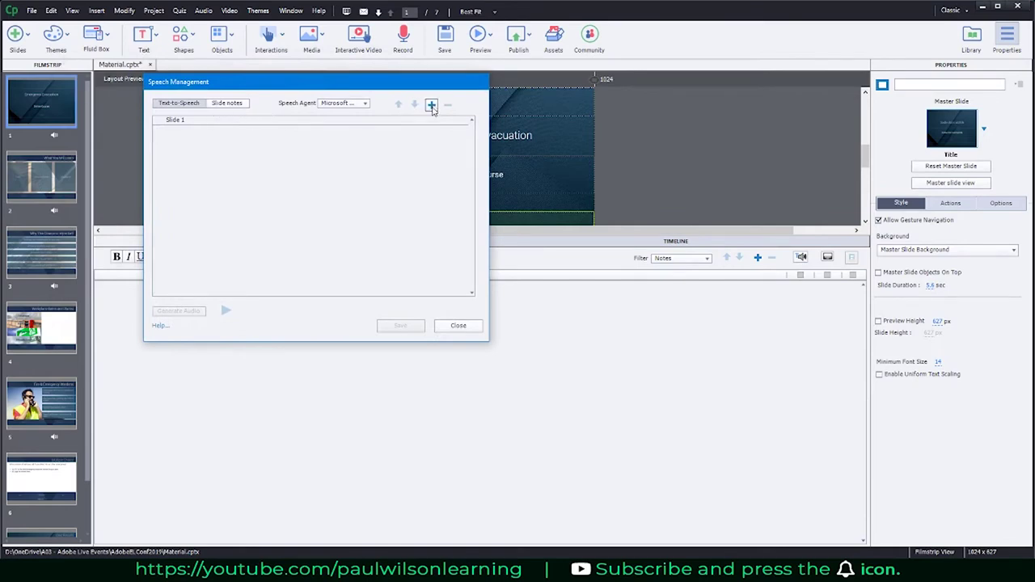
# Step: Review the available text-to-speech voices and choose James as the speech agent
pyautogui.click(349, 103)
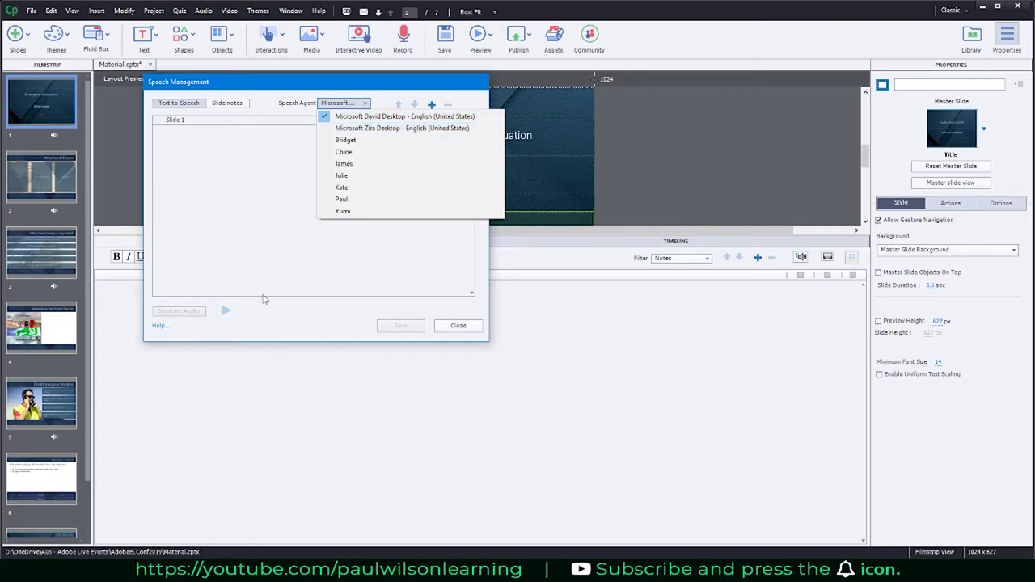
pyautogui.click(222, 330)
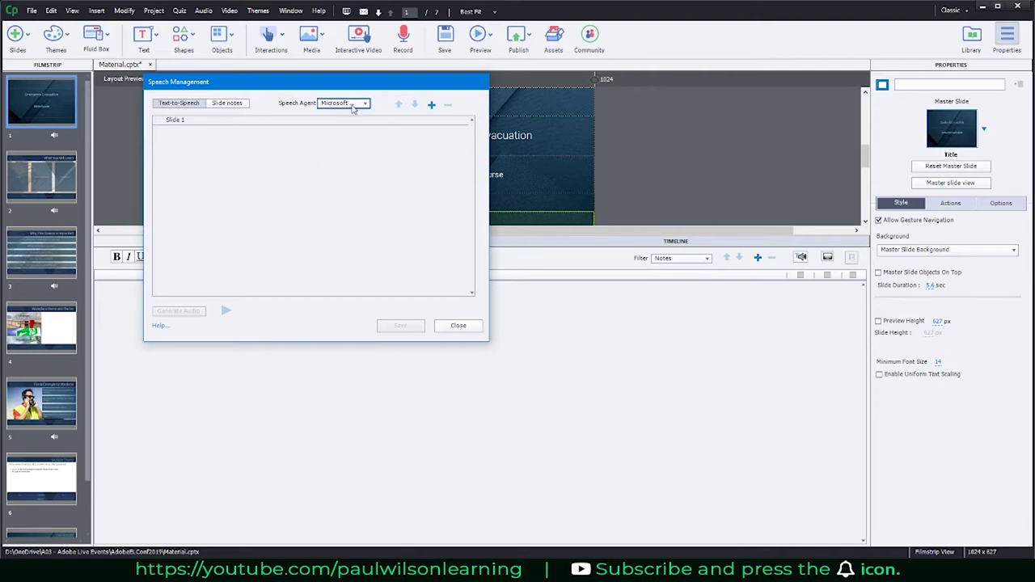
pyautogui.click(353, 103)
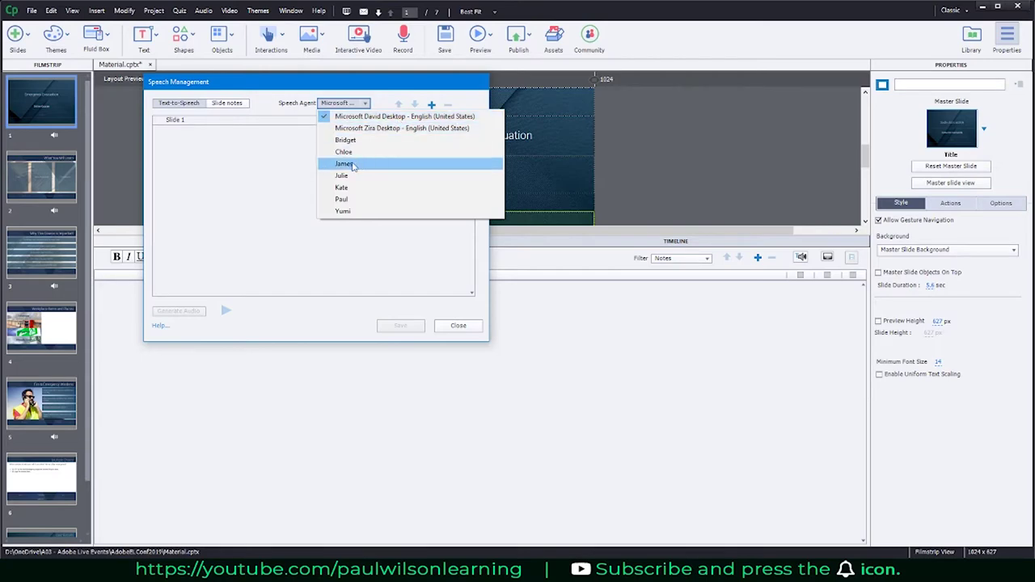
pyautogui.click(351, 165)
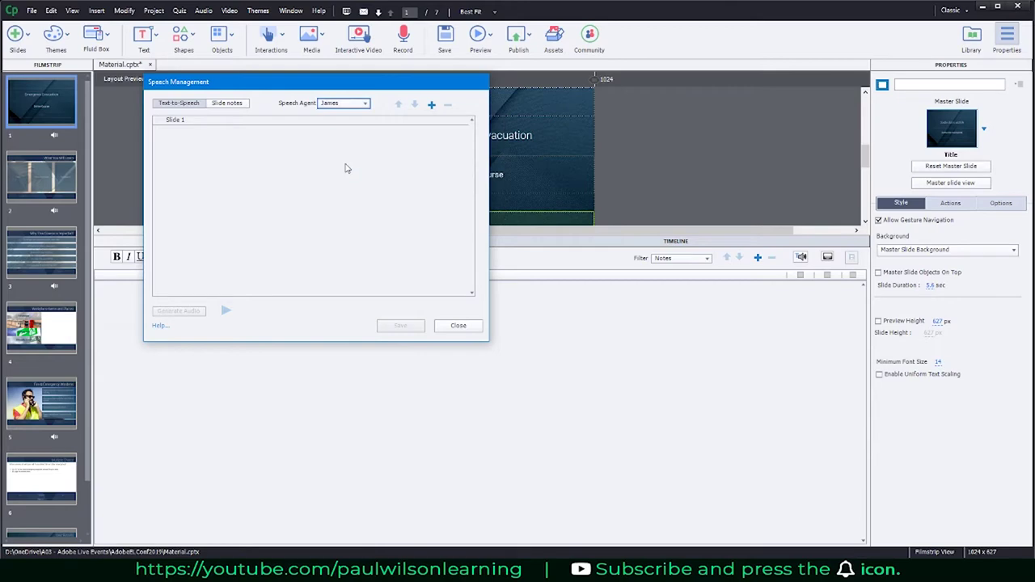
# Step: Add two speech entries to slide 1: "Welcome to the Emergency Evacuation Online course." and "Click the start button to proceed."
pyautogui.click(431, 105)
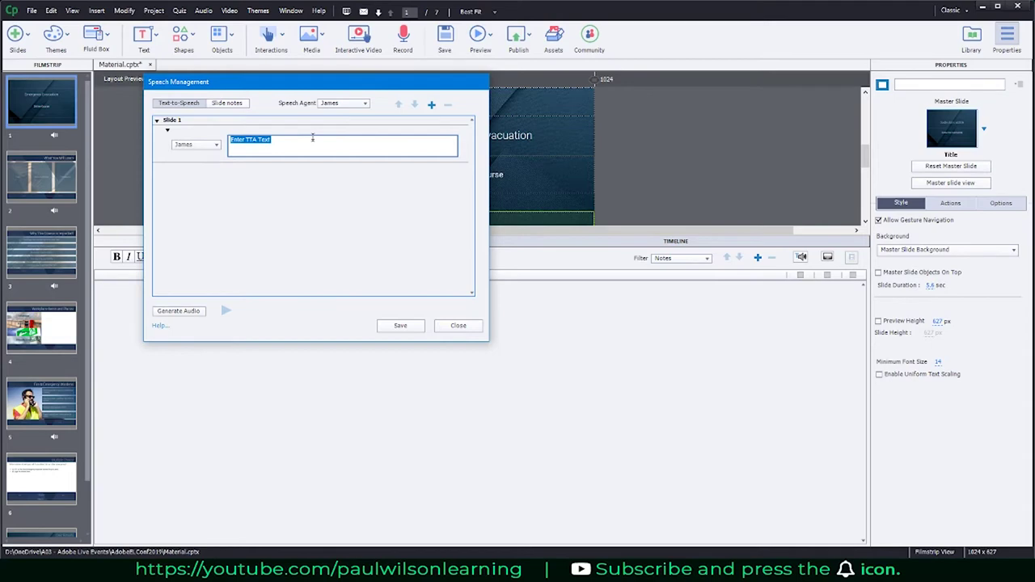
pyautogui.write('Welcome to the Emergency Evacuation Online course.')
pyautogui.click(431, 104)
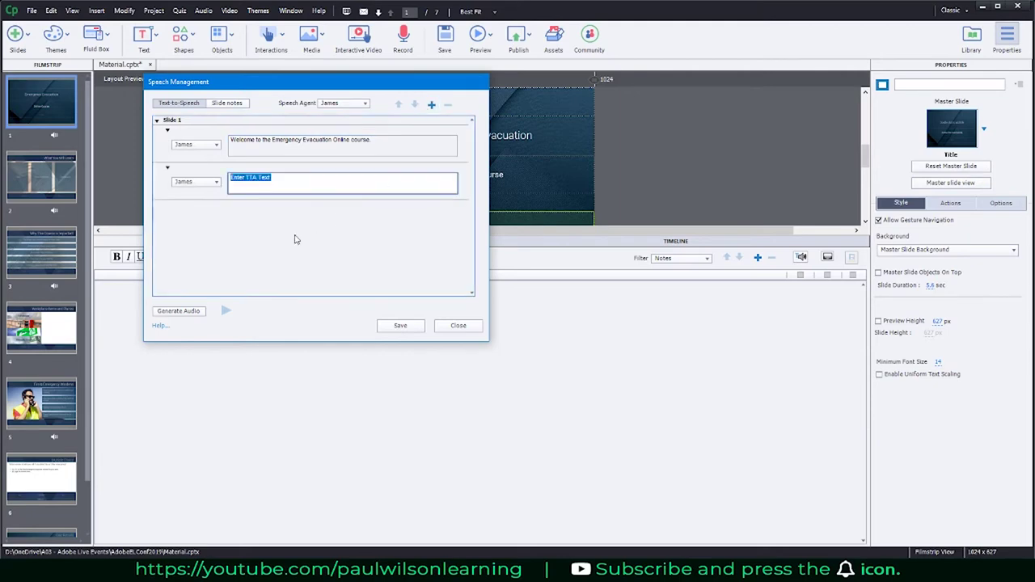
pyautogui.write('Click the start button to proceed.')
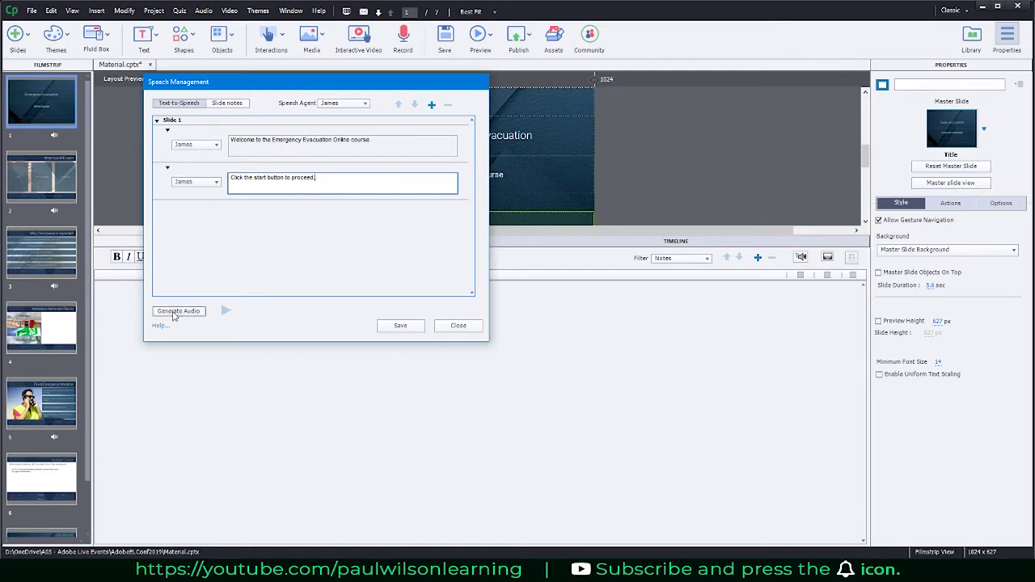
# Step: Generate the speech audio for slide 1, replacing its existing audio, and recheck the entries in speech management
pyautogui.click(174, 314)
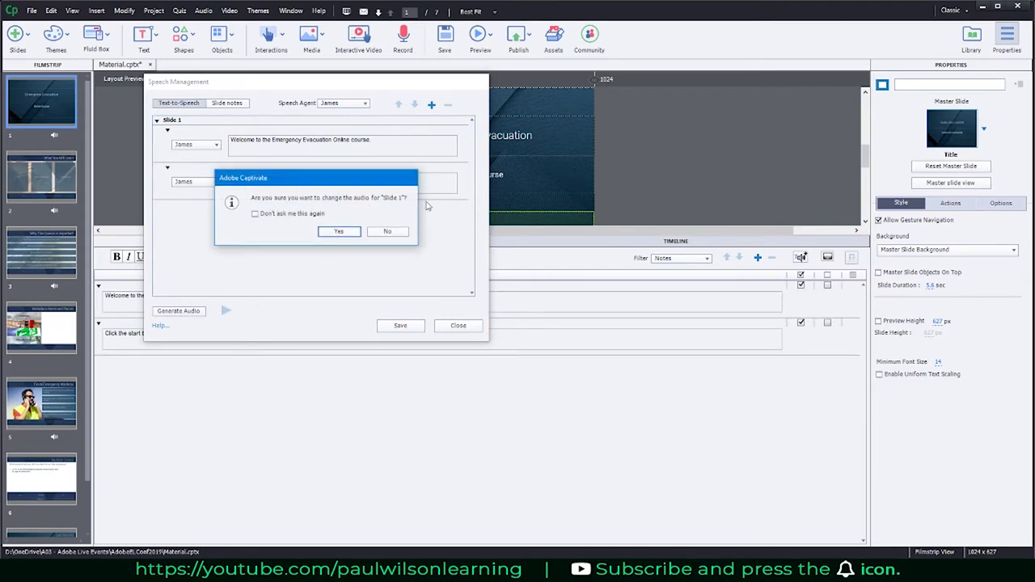
pyautogui.click(340, 233)
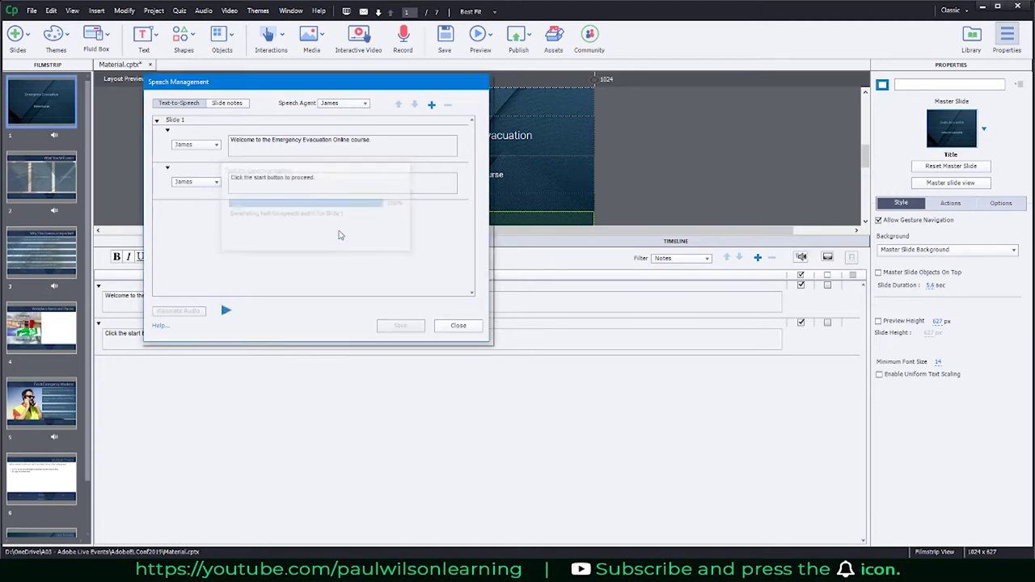
pyautogui.click(463, 326)
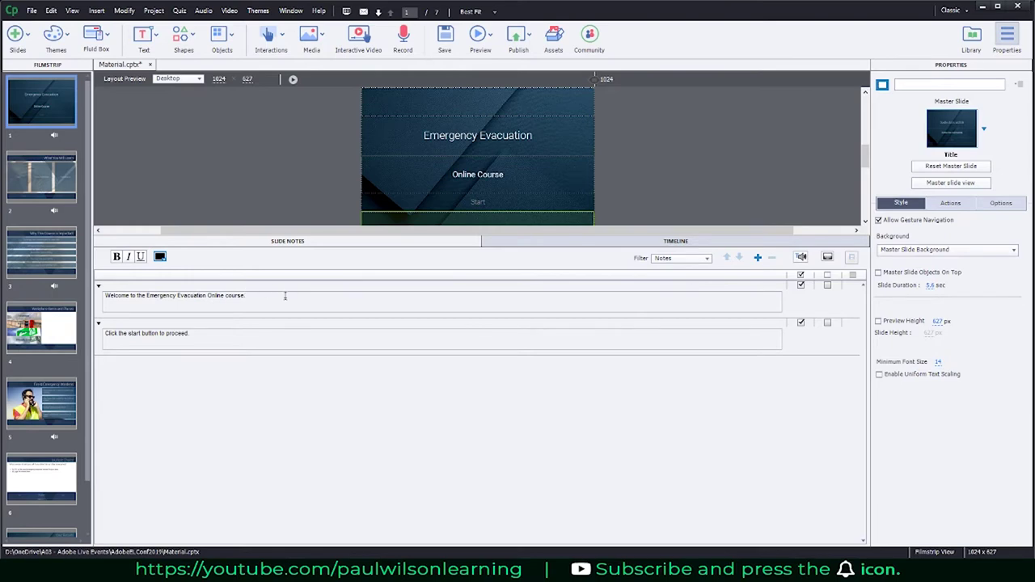
pyautogui.click(801, 257)
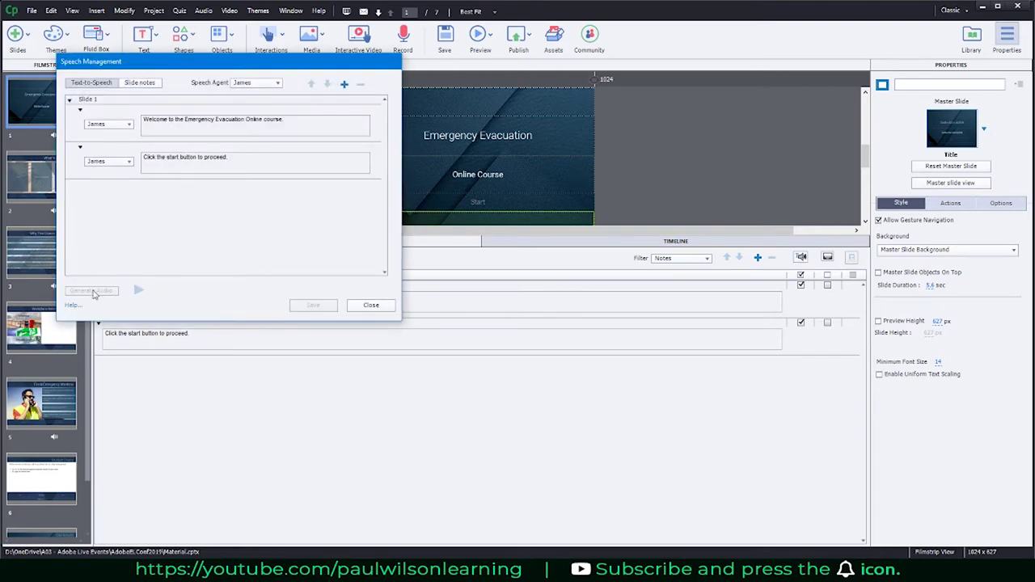
pyautogui.click(372, 306)
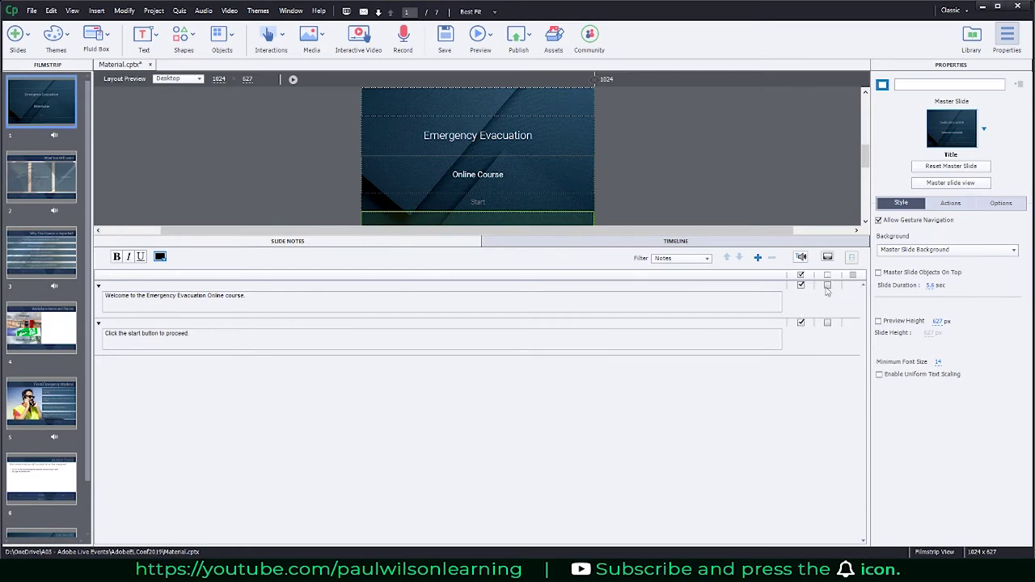
# Step: Enable closed captioning for both slide notes and open their caption timing with the waveform zoom set to 10
pyautogui.click(828, 276)
pyautogui.click(827, 257)
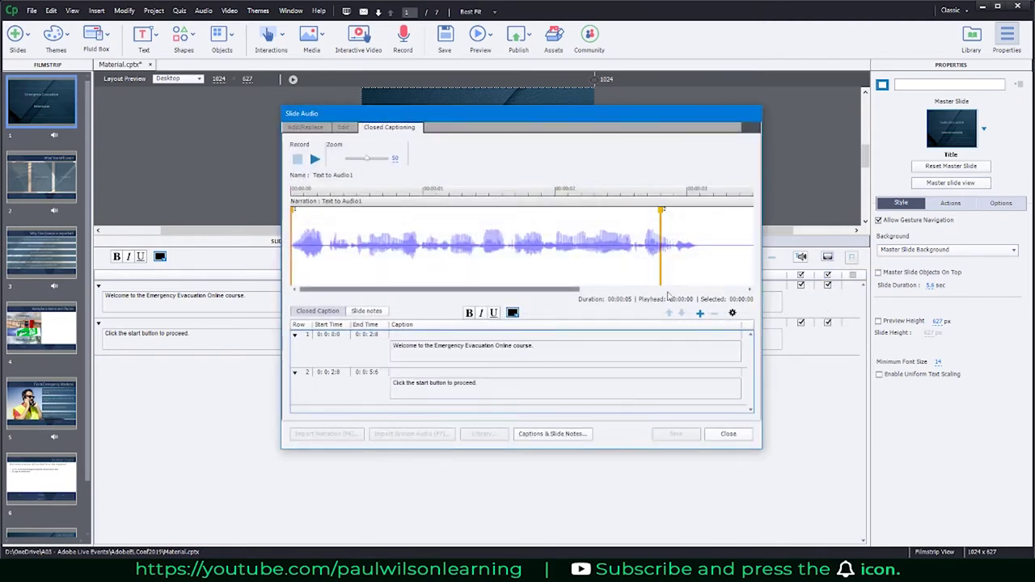
pyautogui.click(396, 158)
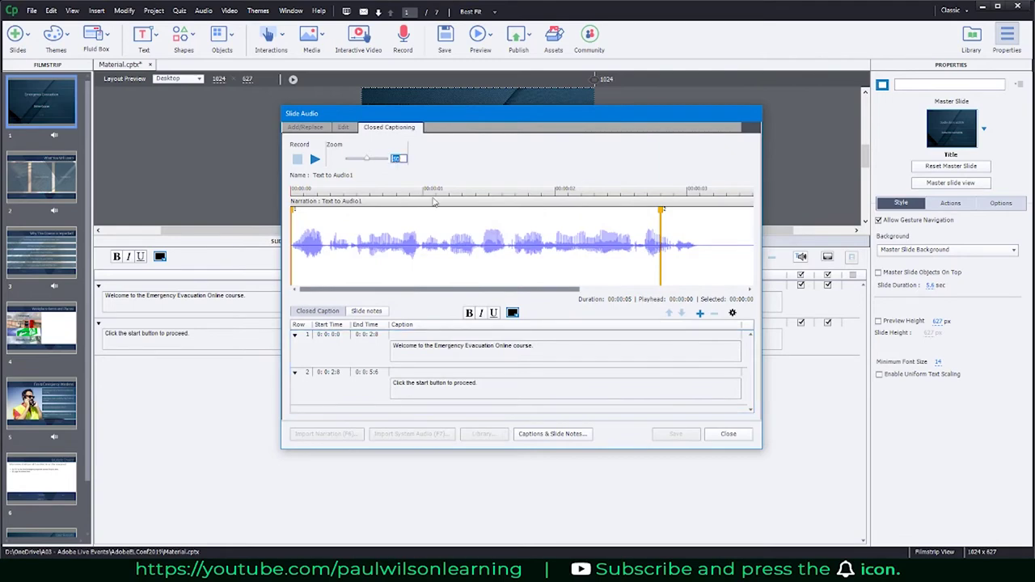
pyautogui.write('10')
pyautogui.press('Return')
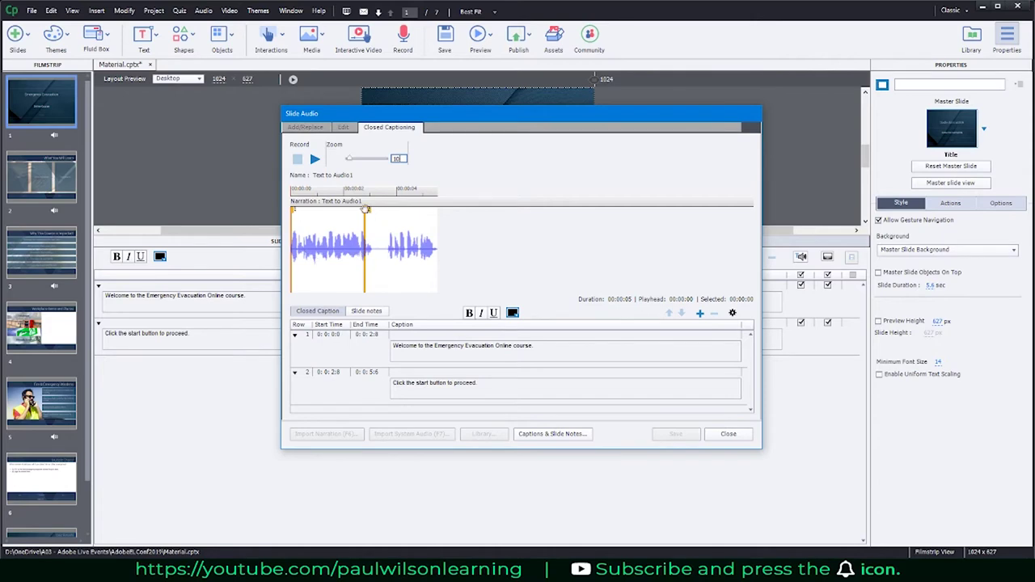
# Step: Align the caption starts with the narration, the first at about 0.1 s and the second at about 3.6 s, and save
pyautogui.moveTo(366, 209); pyautogui.dragTo(386, 210)
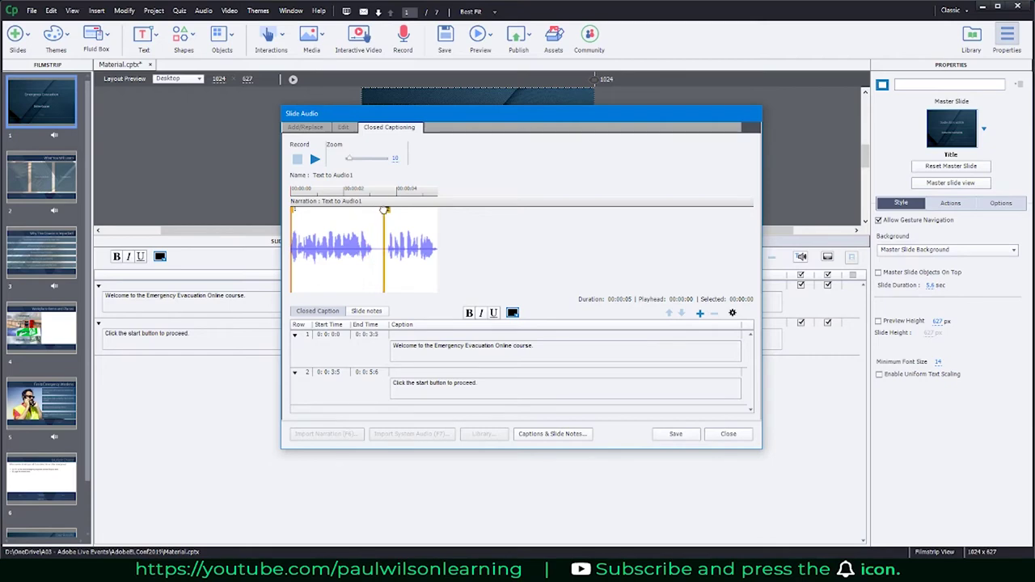
pyautogui.moveTo(292, 209); pyautogui.dragTo(303, 210)
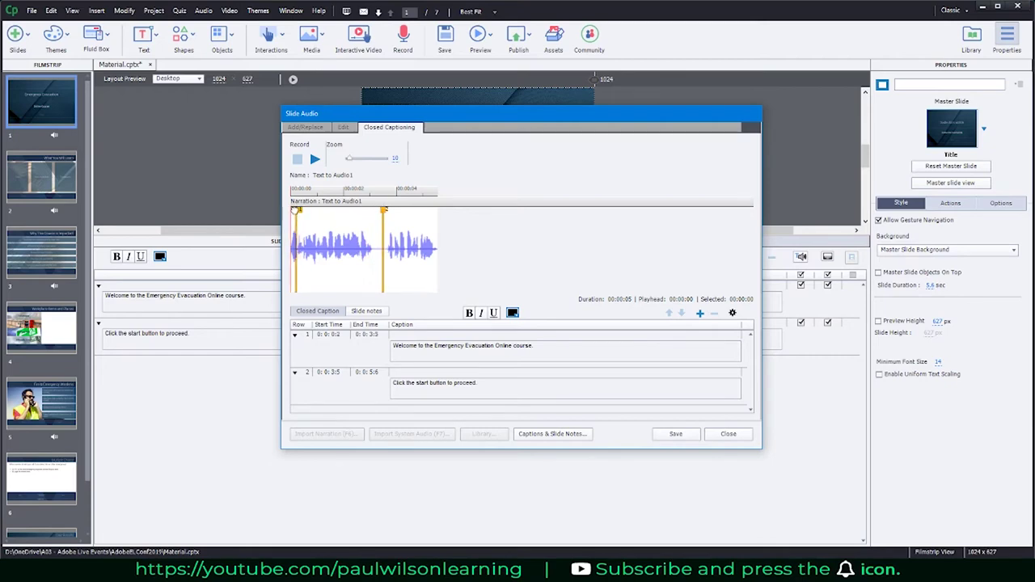
pyautogui.moveTo(294, 210); pyautogui.dragTo(292, 211)
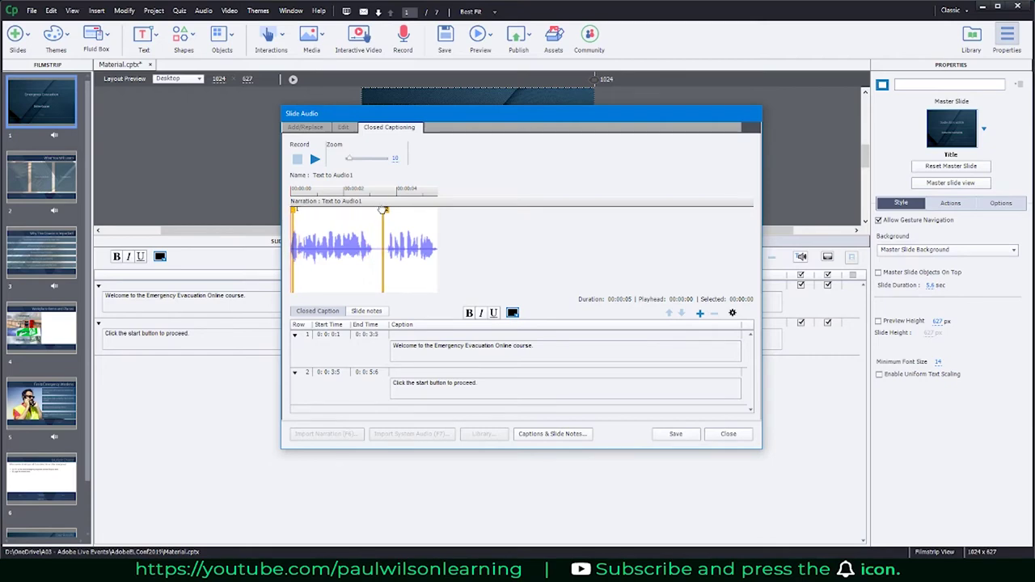
pyautogui.moveTo(383, 210); pyautogui.dragTo(386, 210)
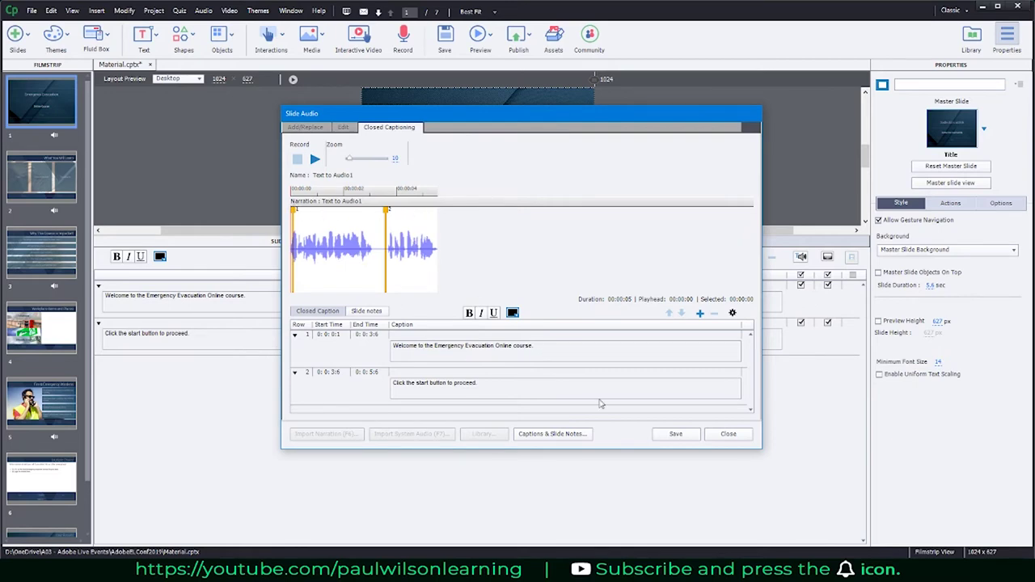
pyautogui.click(675, 433)
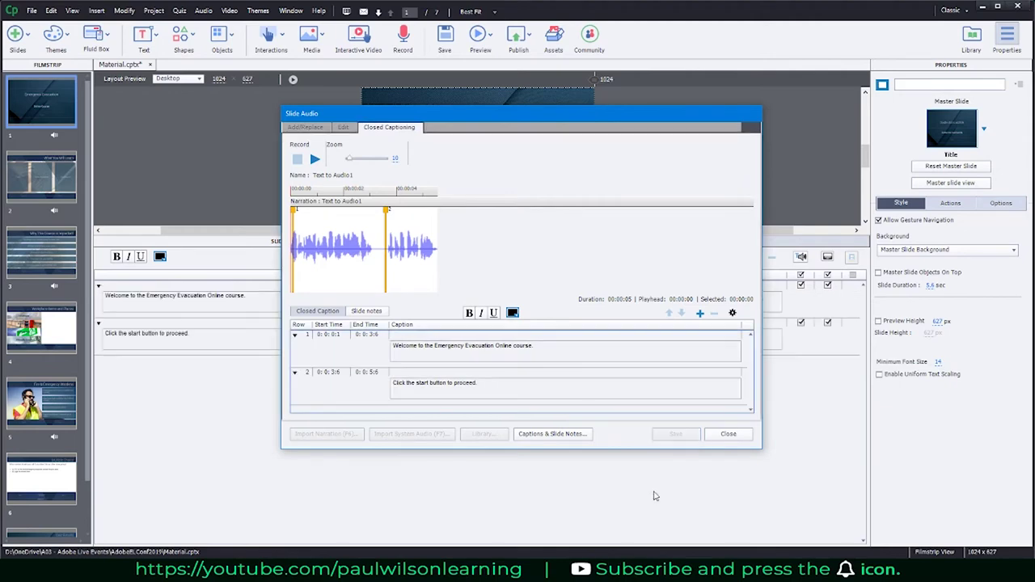
pyautogui.click(731, 434)
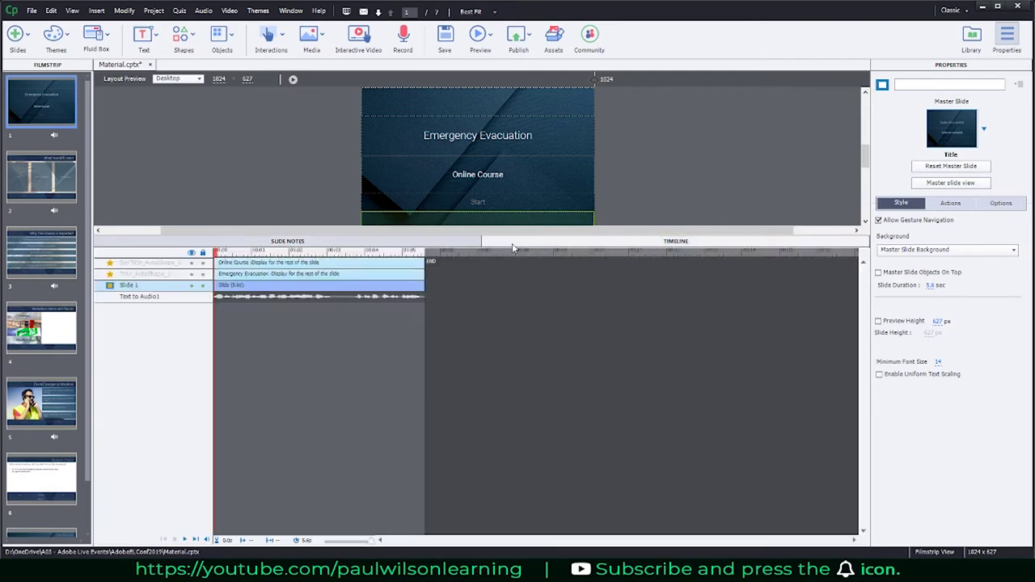
# Step: In slide 1's timeline, move the narration to start at about 0.5 s and set the slide duration to 6.5 s
pyautogui.click(509, 243)
pyautogui.click(296, 296)
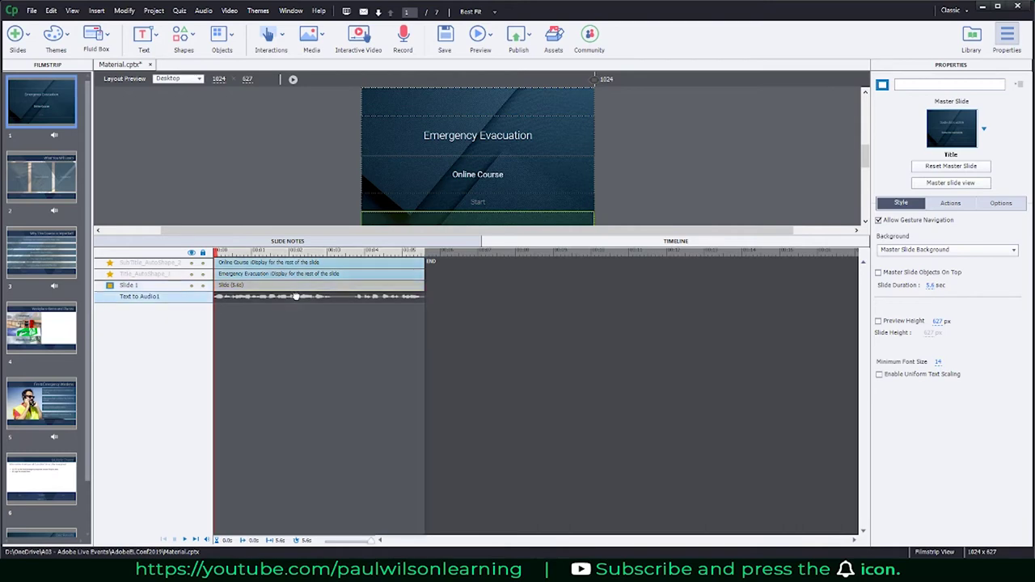
pyautogui.moveTo(296, 296)
pyautogui.mouseDown()
pyautogui.moveTo(375, 297)
pyautogui.moveTo(315, 297)
pyautogui.mouseUp()
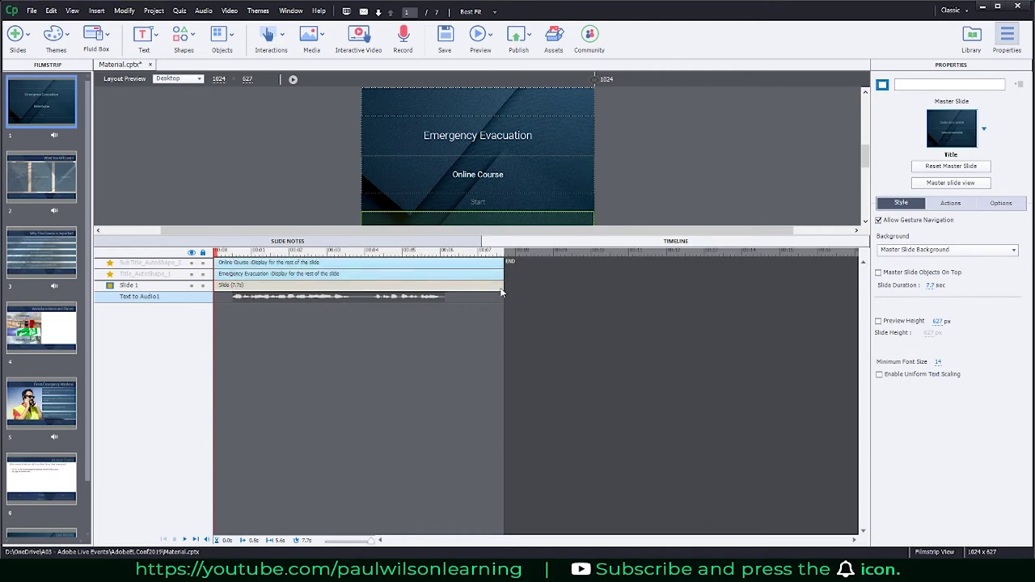
pyautogui.moveTo(497, 285); pyautogui.dragTo(458, 286)
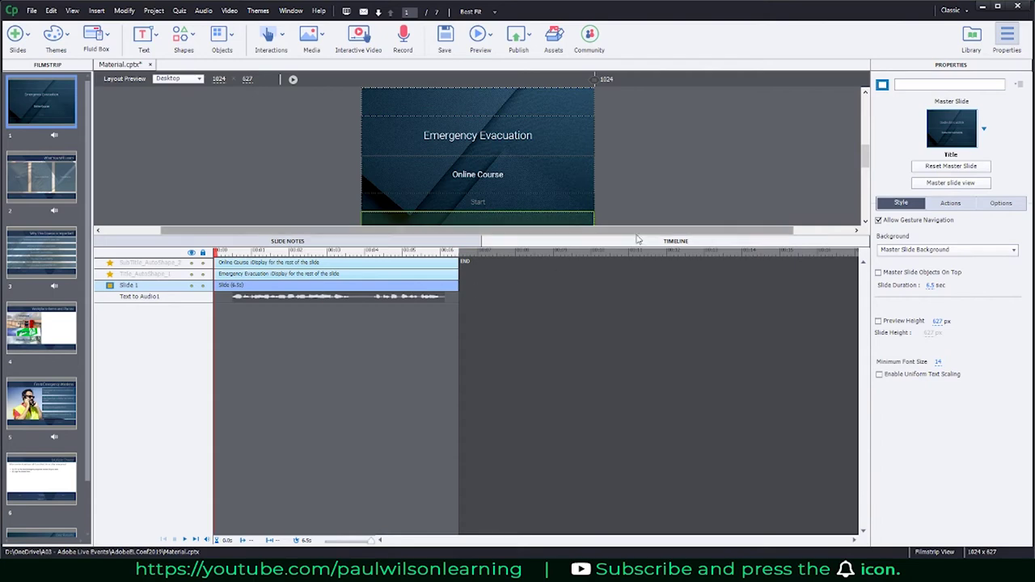
# Step: Realign the captions with the shifted narration, starting the first at about 0.5 s and the second at about 4.2 s, and save
pyautogui.moveTo(637, 243); pyautogui.dragTo(621, 407)
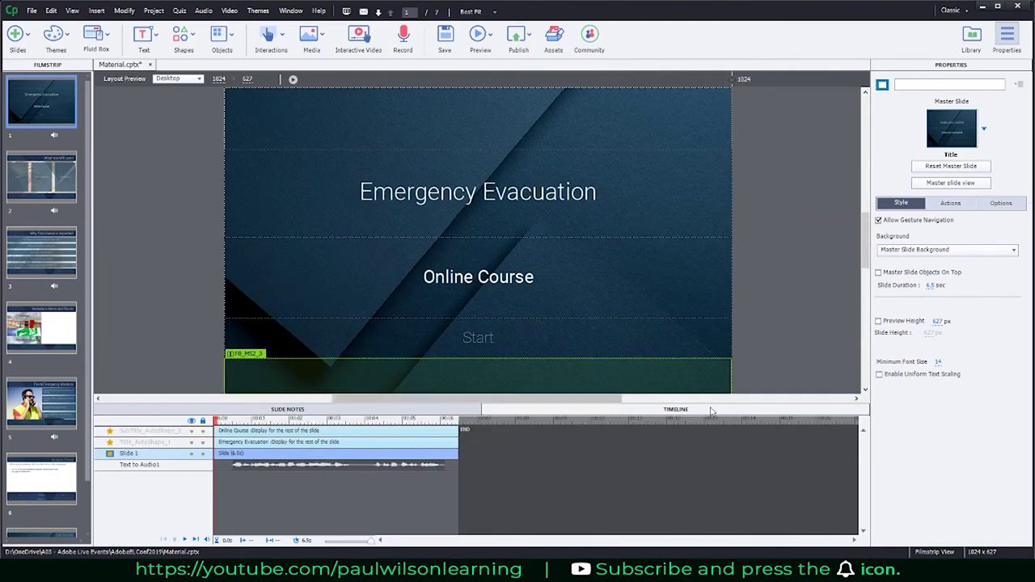
pyautogui.click(397, 410)
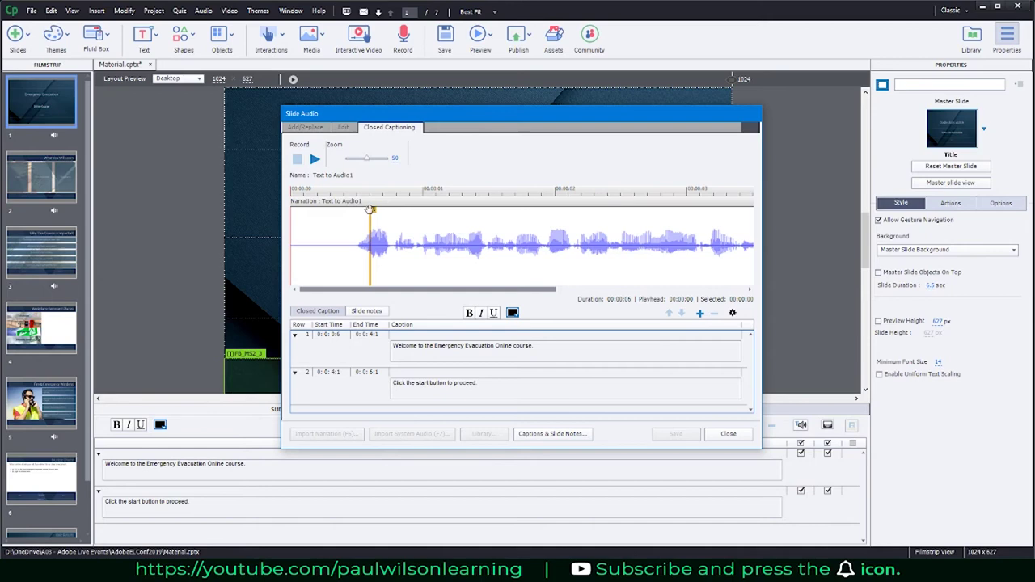
pyautogui.moveTo(370, 209); pyautogui.dragTo(357, 209)
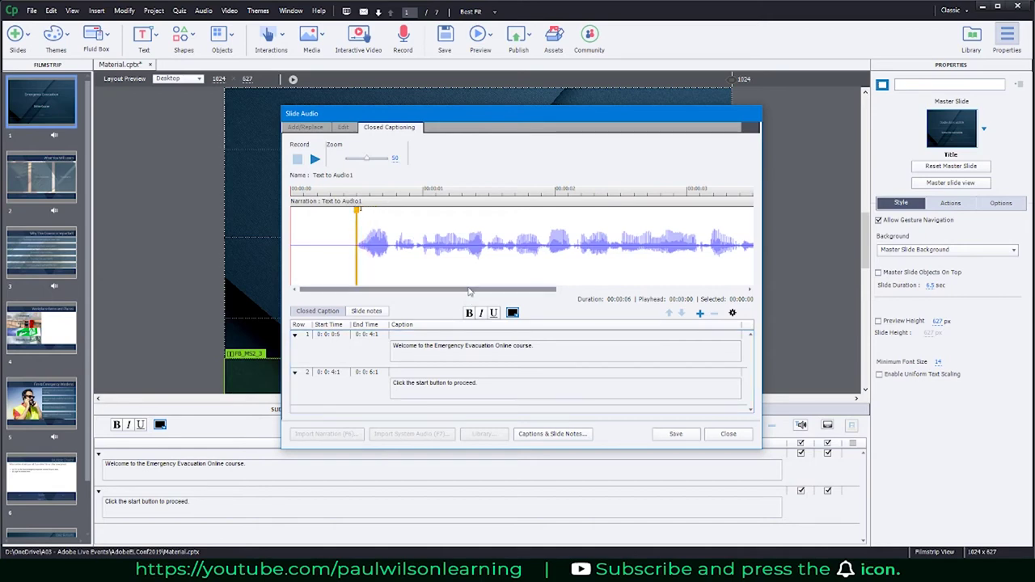
pyautogui.moveTo(484, 290); pyautogui.dragTo(621, 290)
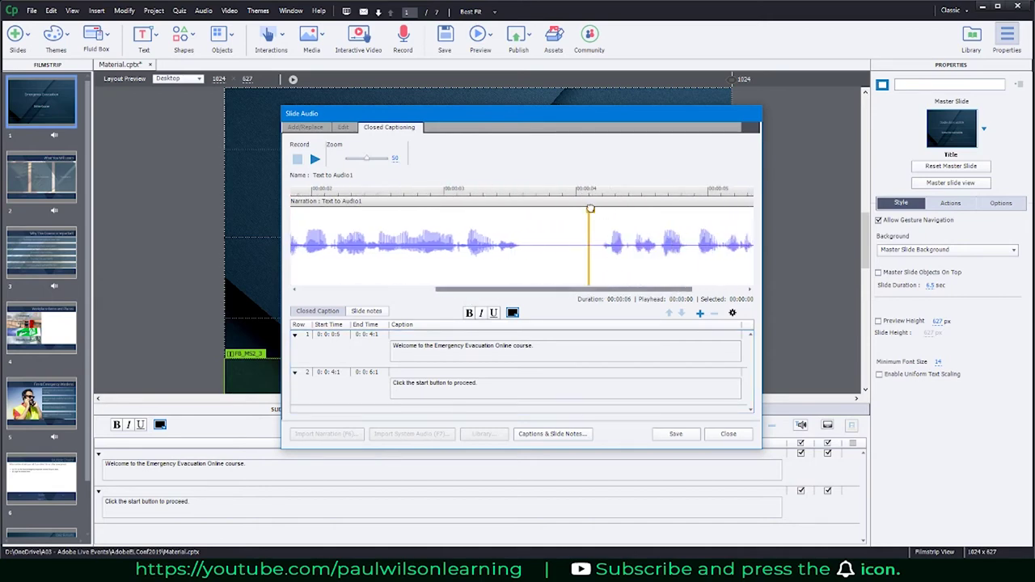
pyautogui.moveTo(589, 208); pyautogui.dragTo(602, 209)
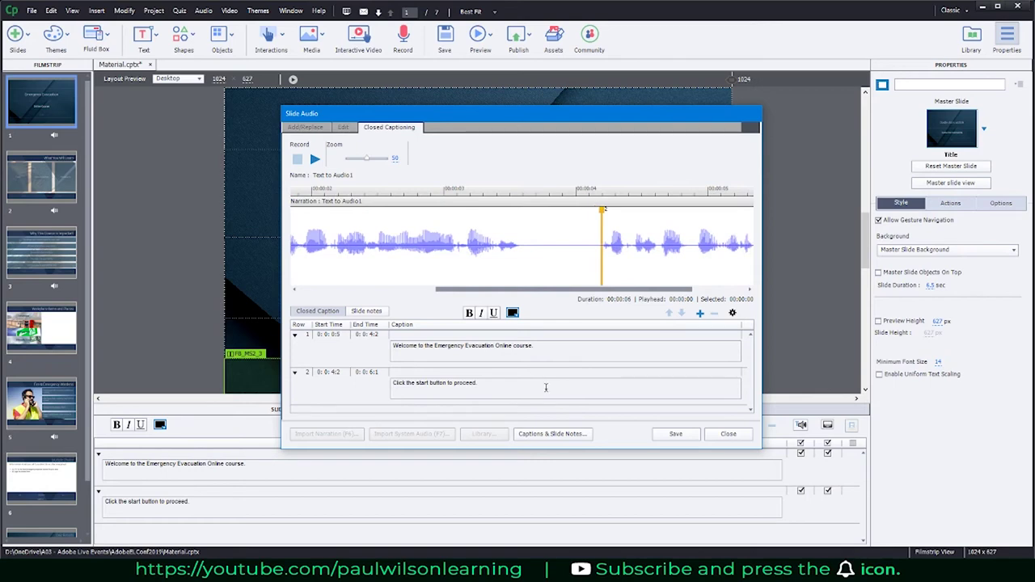
pyautogui.click(676, 435)
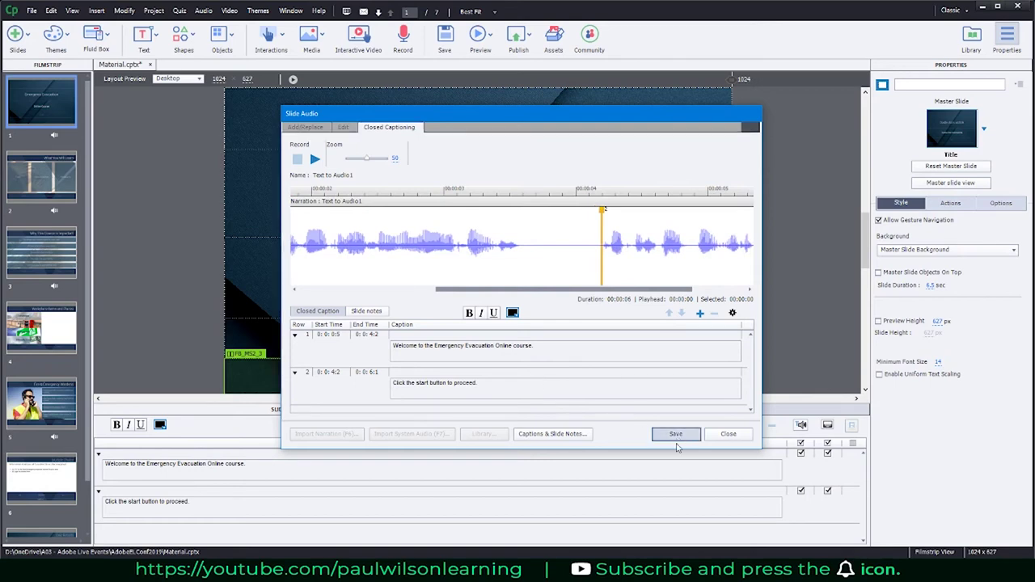
pyautogui.click(728, 434)
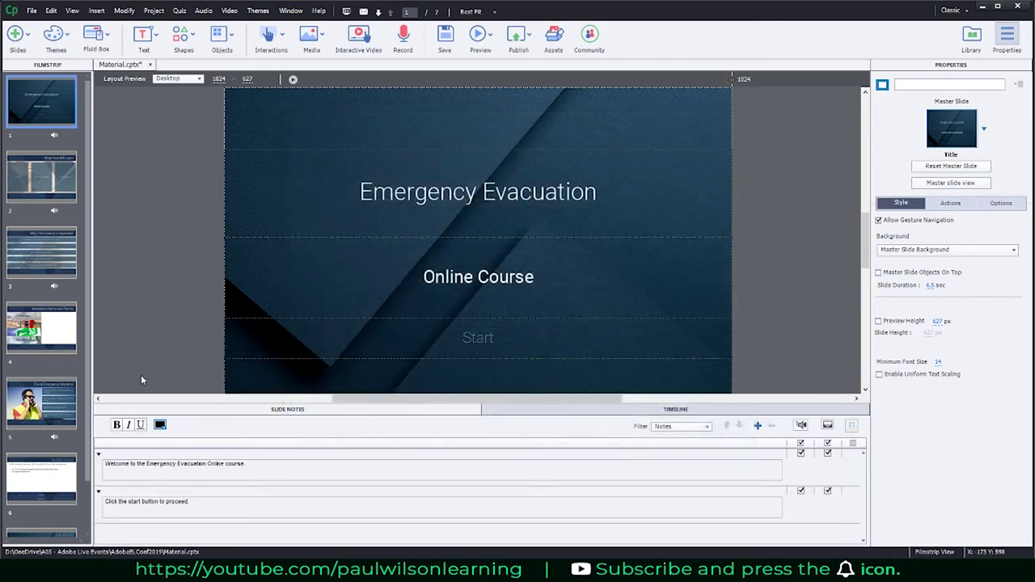
# Step: Preview the whole project to check slide 1's narration and captions
pyautogui.click(492, 38)
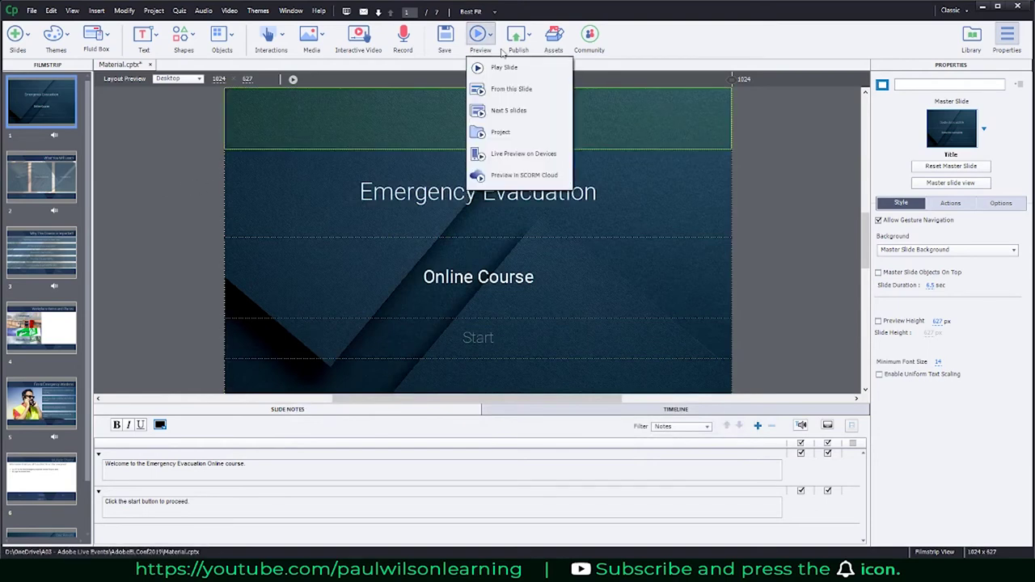
pyautogui.click(499, 132)
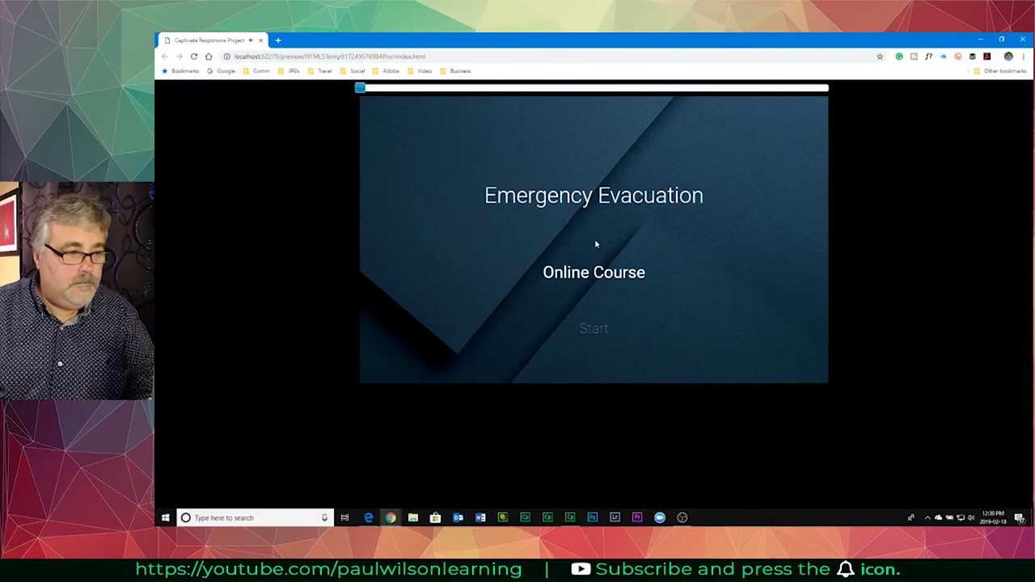